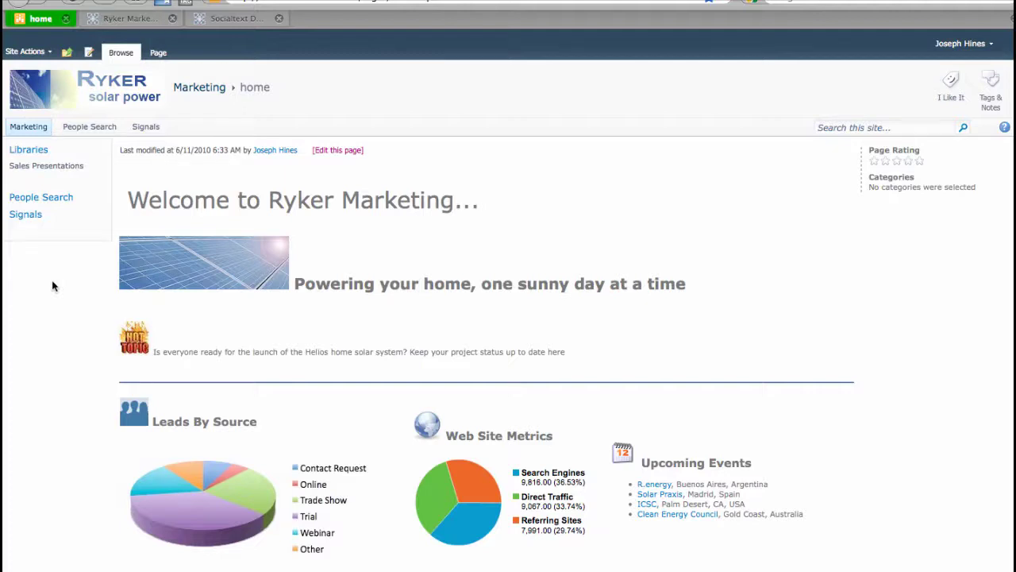
Look over the Site Actions options and the Marketing home page, comparing the page with the Ryker Marketing workspace in Socialtext
{"action": "left_click", "coordinate": [28, 52]}
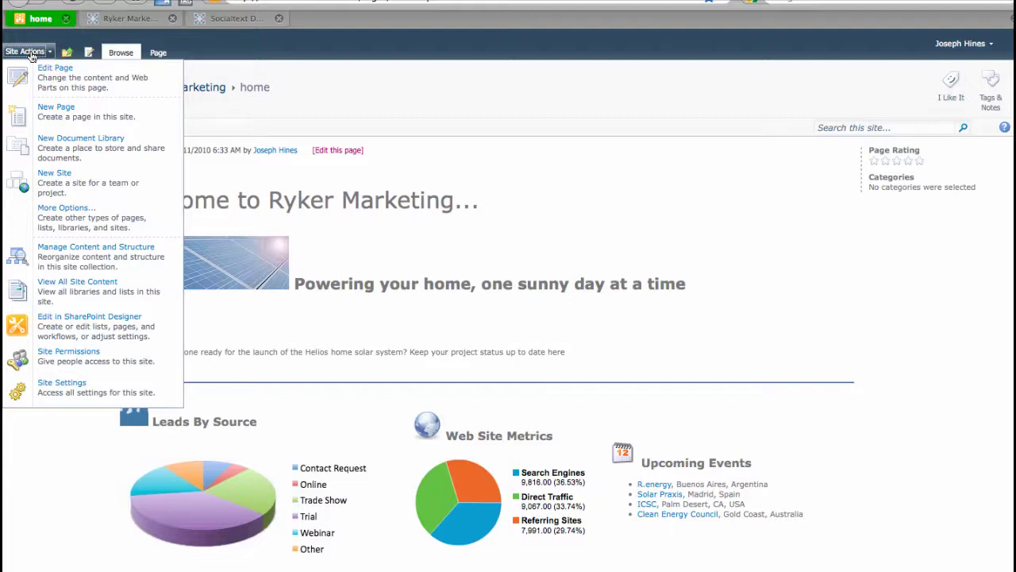
{"action": "left_click", "coordinate": [48, 438]}
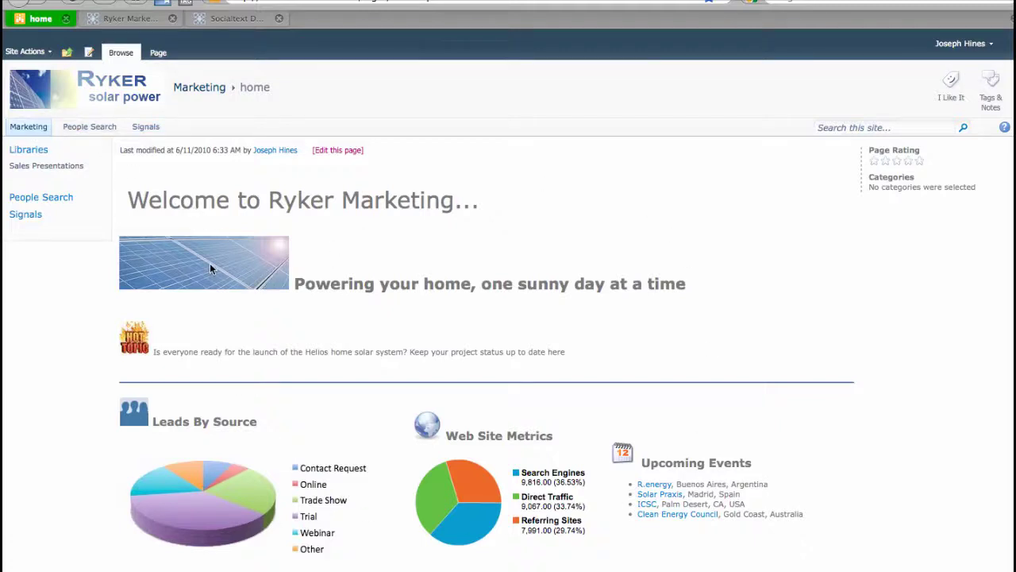
{"action": "scroll", "coordinate": [210, 268], "scroll_direction": "down", "scroll_amount": 5}
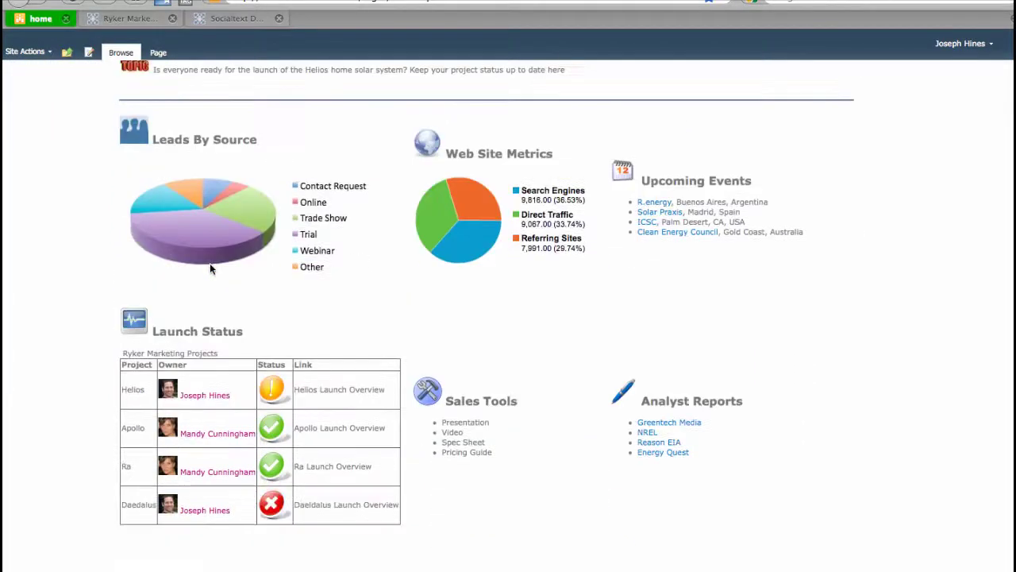
{"action": "scroll", "coordinate": [210, 269], "scroll_direction": "up", "scroll_amount": 5}
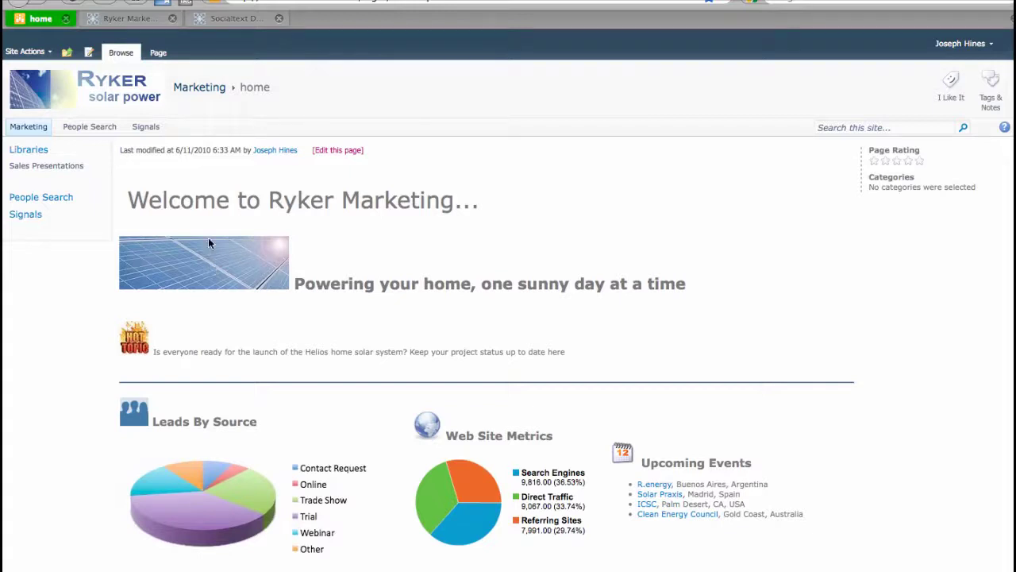
{"action": "left_click", "coordinate": [131, 19]}
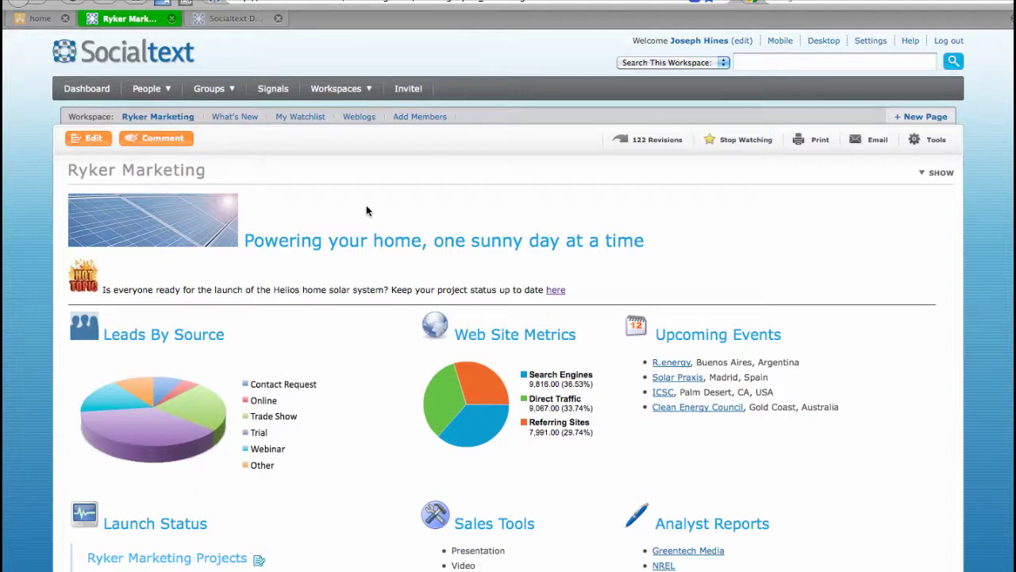
{"action": "left_click", "coordinate": [40, 19]}
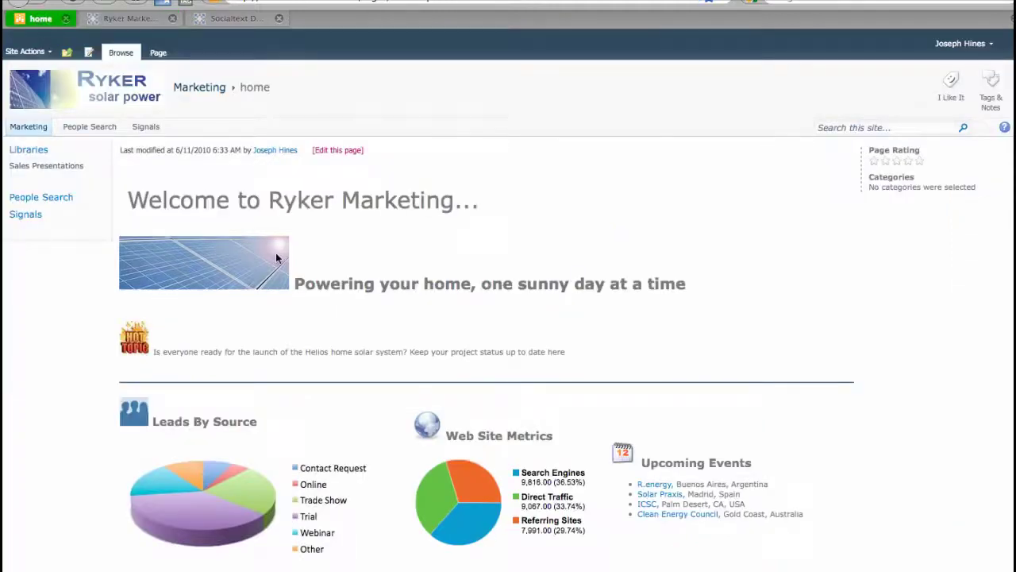
{"action": "scroll", "coordinate": [276, 258], "scroll_direction": "down", "scroll_amount": 5}
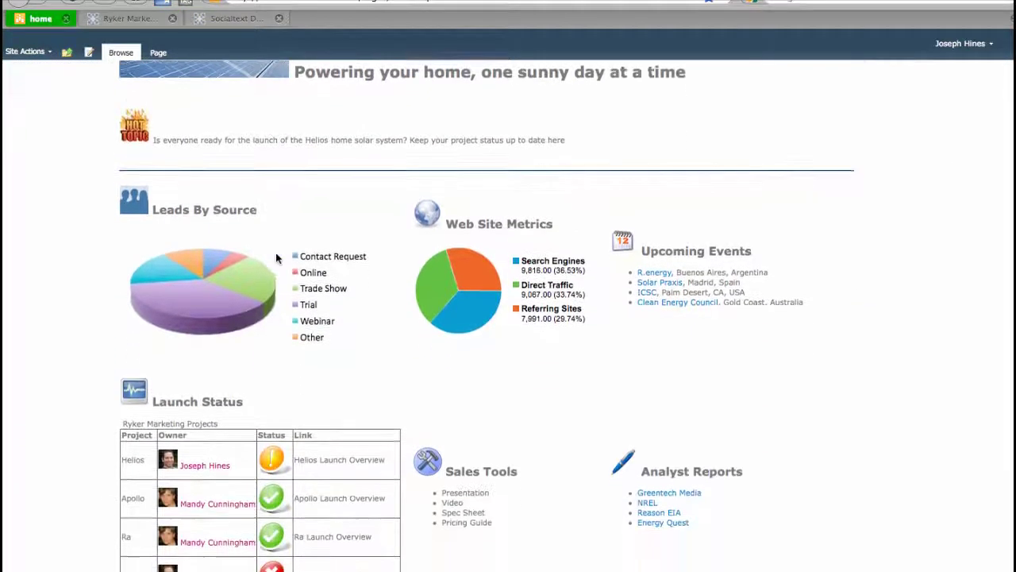
{"action": "scroll", "coordinate": [276, 258], "scroll_direction": "up", "scroll_amount": 6}
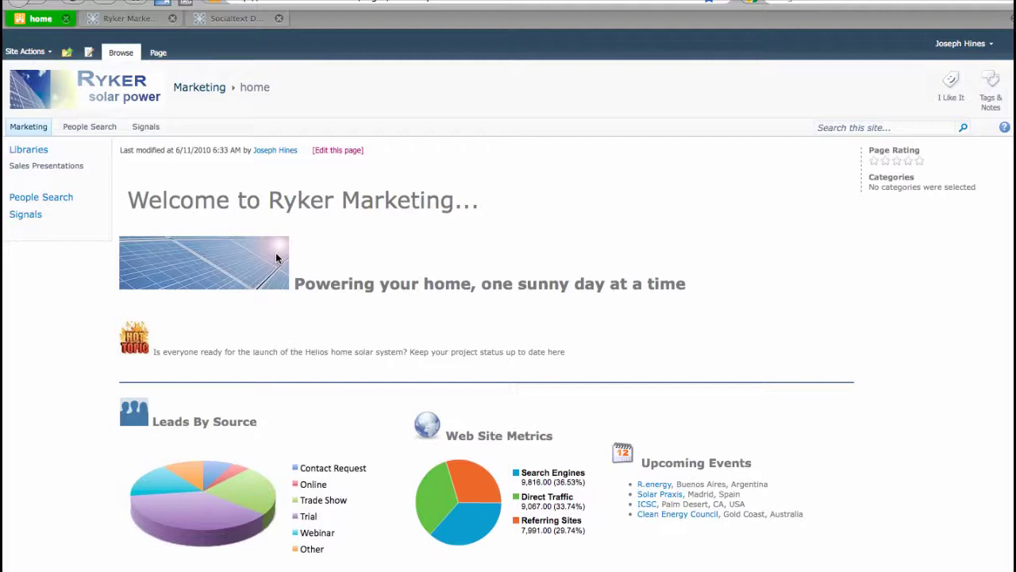
View the site's People Search page, and expand the older replies to the launch meeting reminder on the Signals page
{"action": "left_click", "coordinate": [89, 128]}
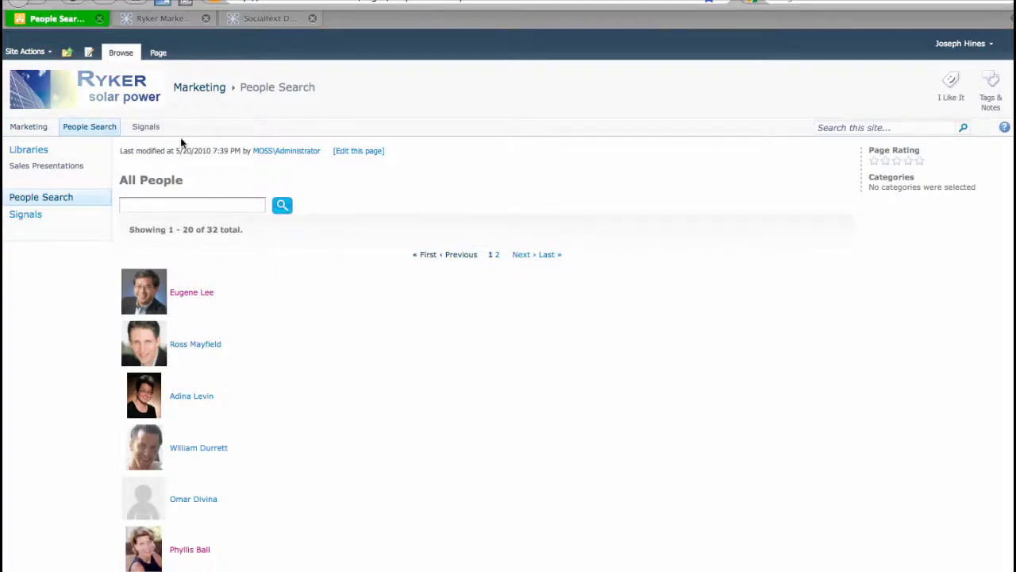
{"action": "left_click", "coordinate": [138, 131]}
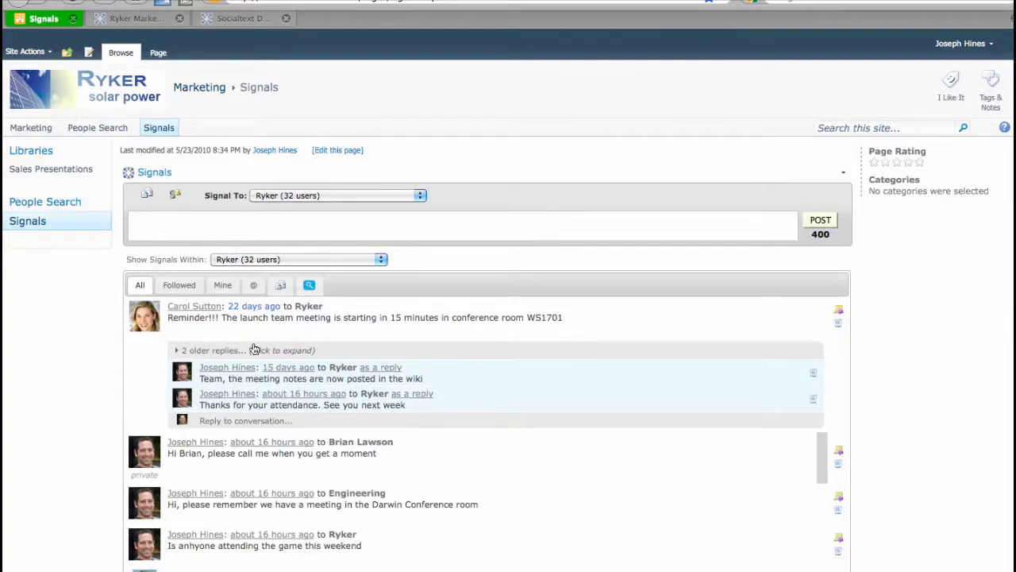
{"action": "scroll", "coordinate": [254, 349], "scroll_direction": "down", "scroll_amount": 2}
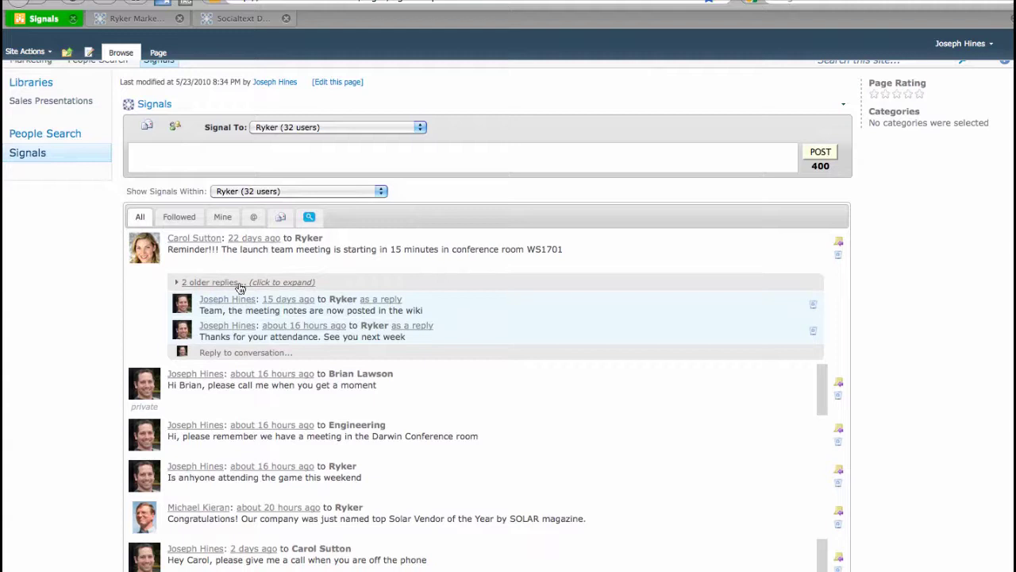
{"action": "left_click", "coordinate": [240, 283]}
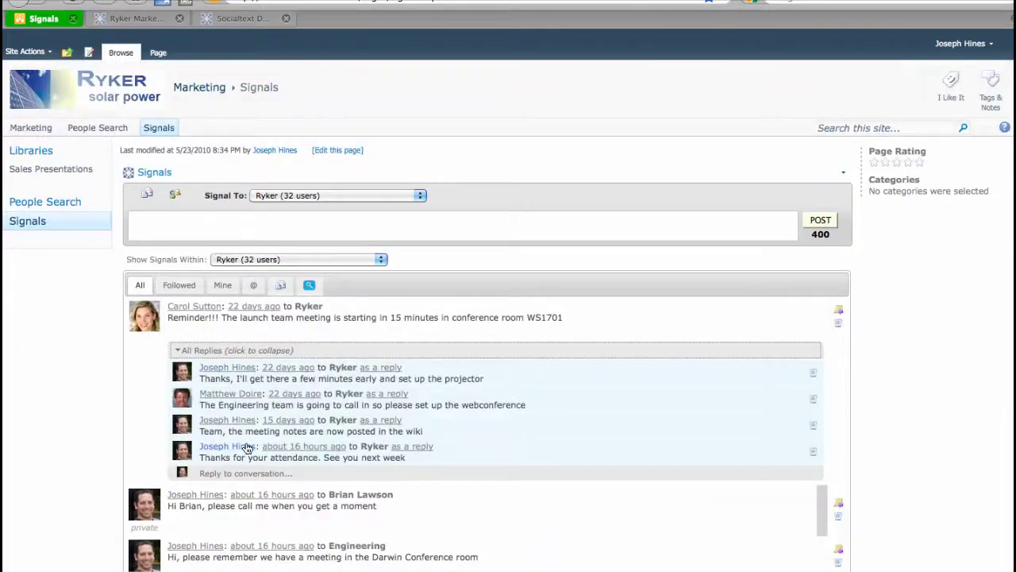
View the signals of the Marketing group, and return the Signal To selection to Ryker
{"action": "left_click", "coordinate": [318, 195]}
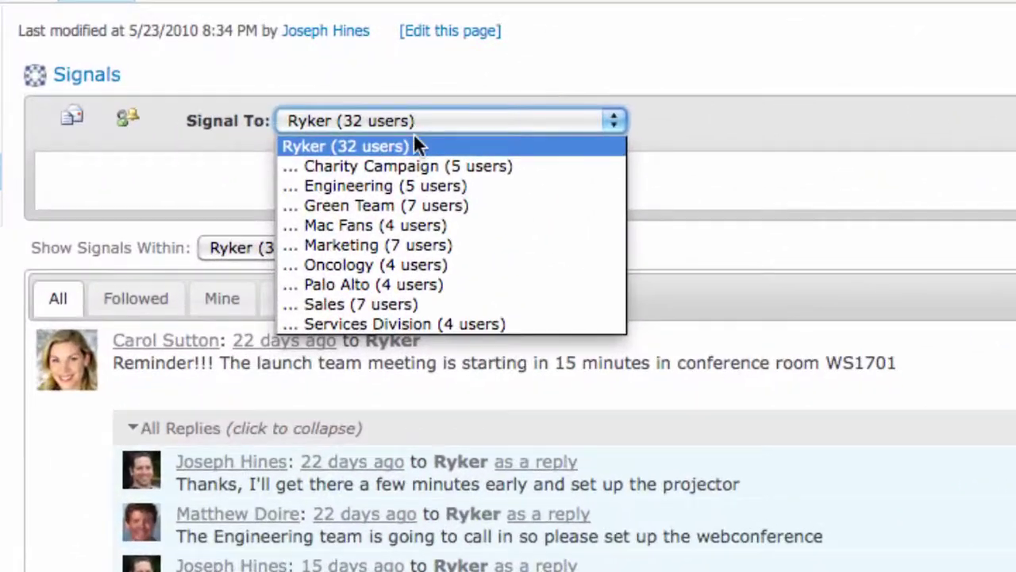
{"action": "left_click", "coordinate": [419, 244]}
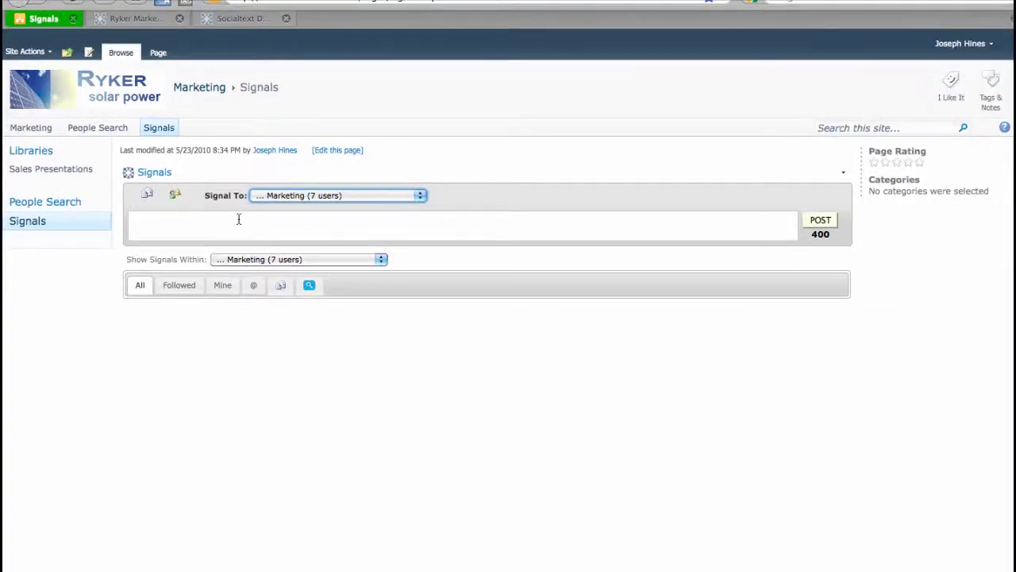
{"action": "left_click", "coordinate": [284, 196]}
{"action": "left_click", "coordinate": [284, 208]}
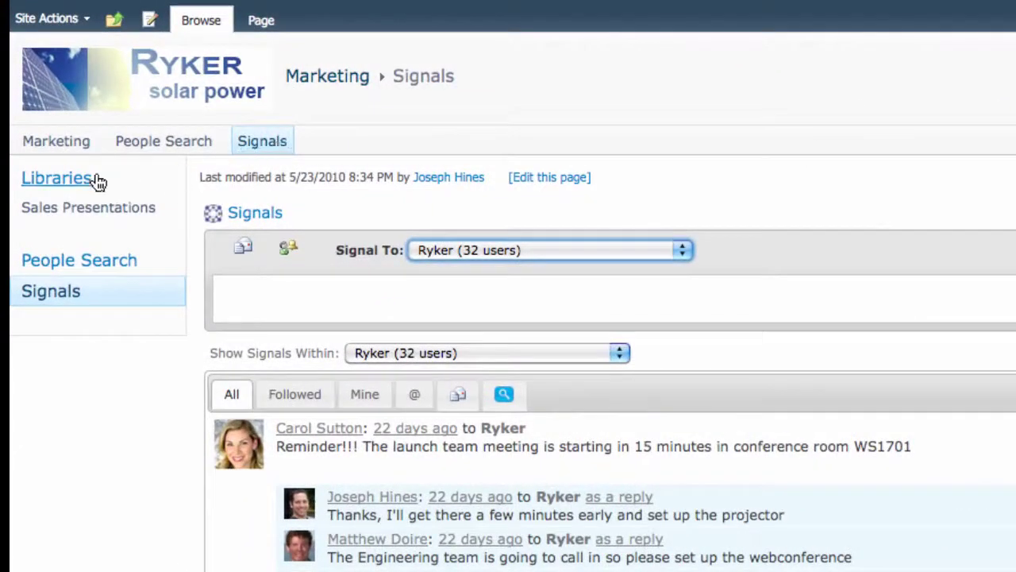
Upload 2010 Sales Presentation.ppt from the uploads folder to the Sales Presentations document library
{"action": "left_click", "coordinate": [59, 181]}
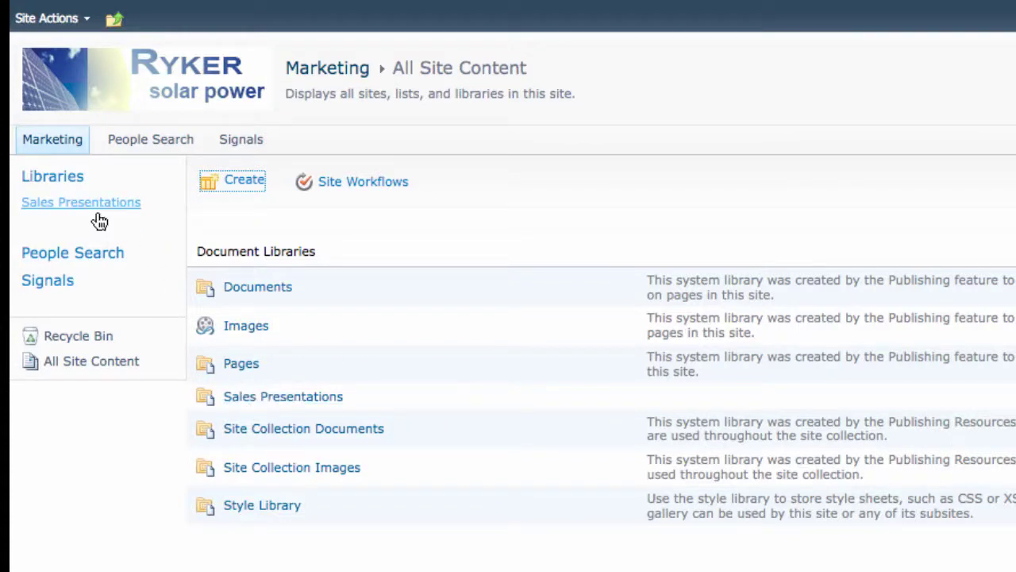
{"action": "left_click", "coordinate": [284, 400]}
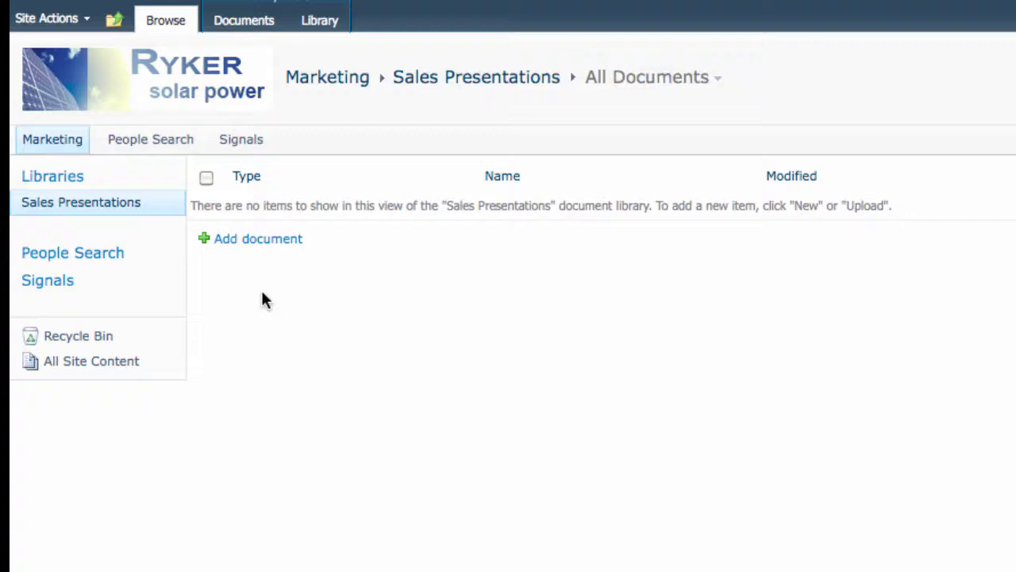
{"action": "left_click", "coordinate": [256, 29]}
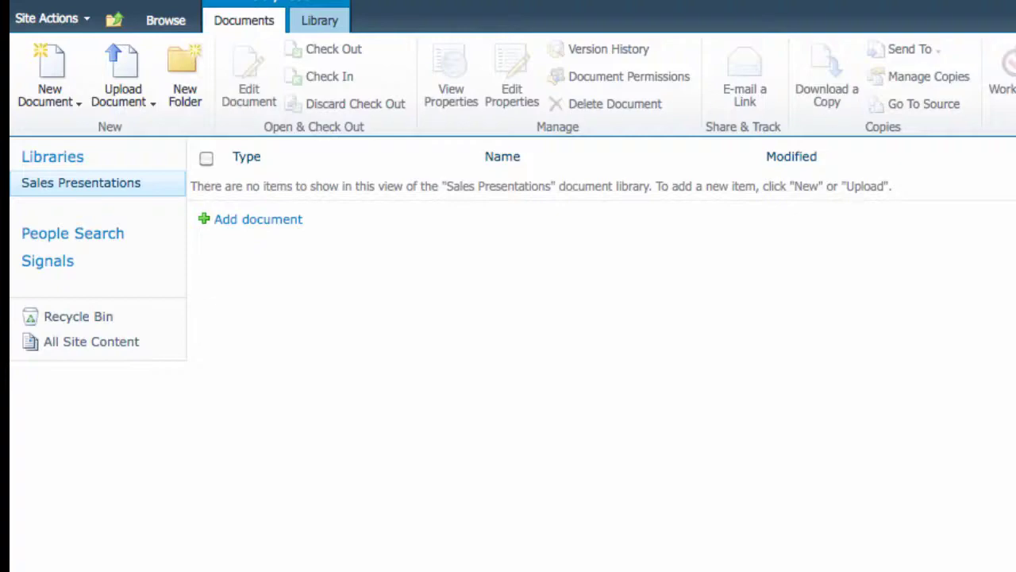
{"action": "left_click", "coordinate": [255, 220]}
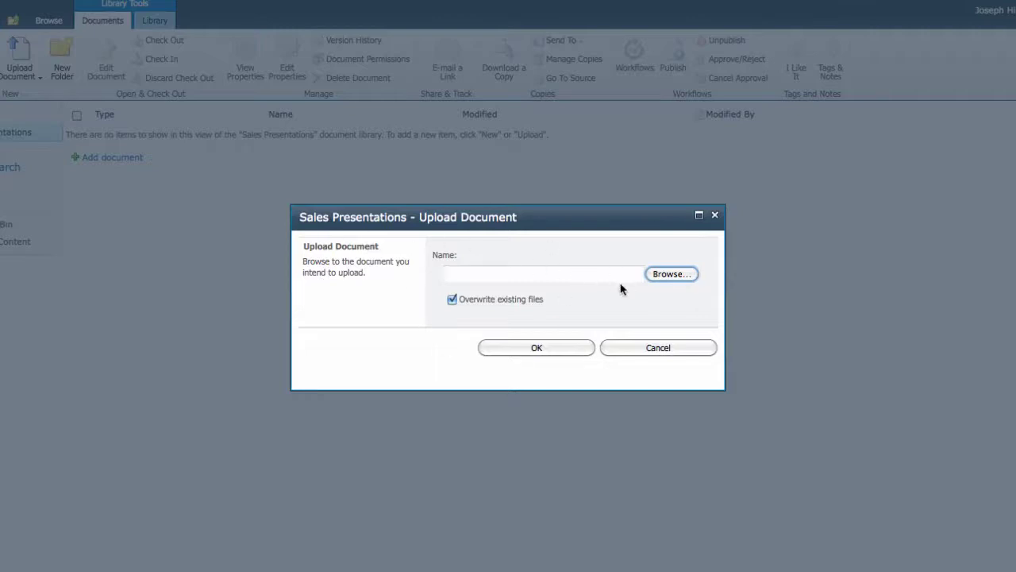
{"action": "left_click", "coordinate": [669, 274]}
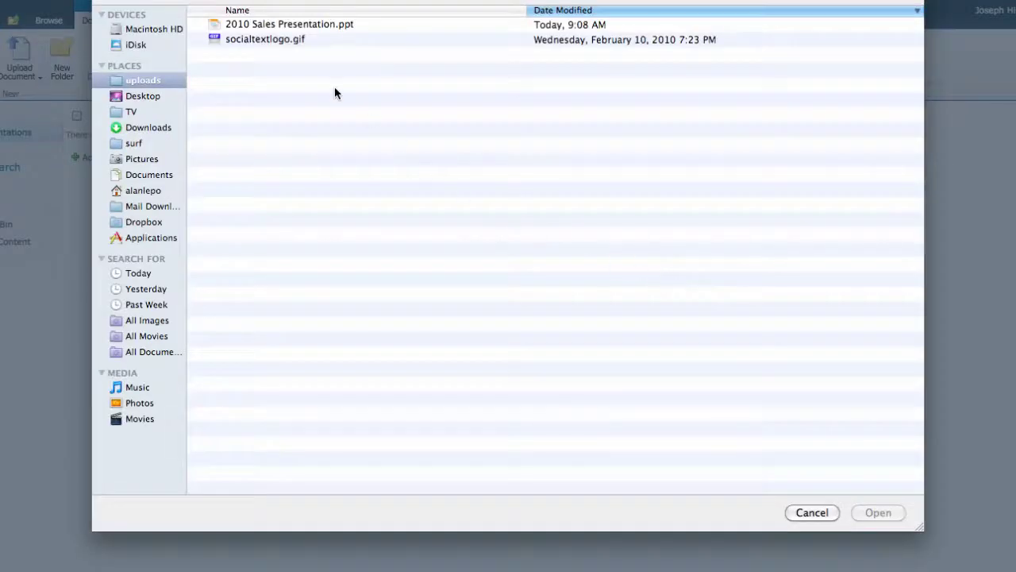
{"action": "left_click", "coordinate": [290, 30]}
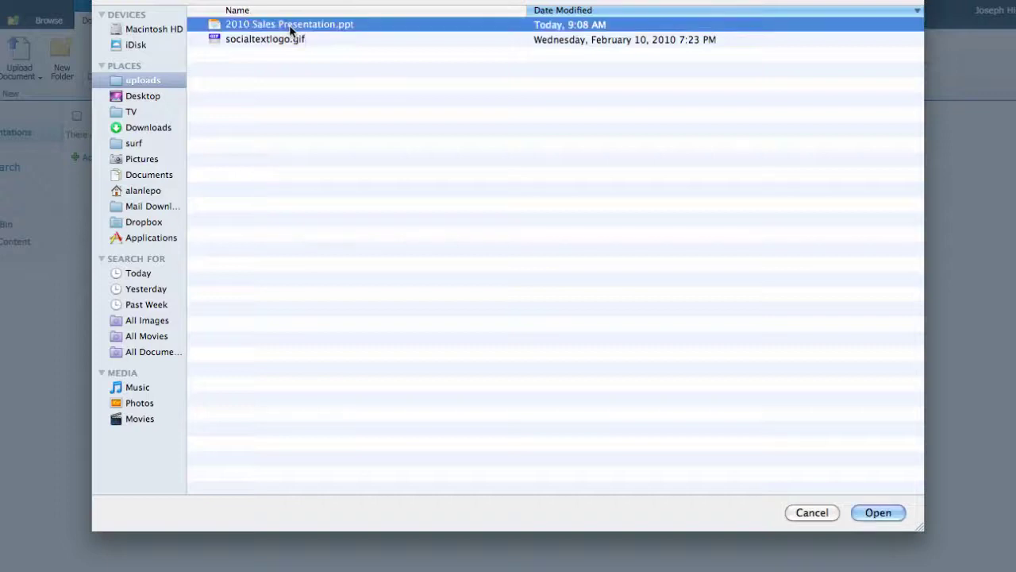
{"action": "left_click", "coordinate": [877, 513]}
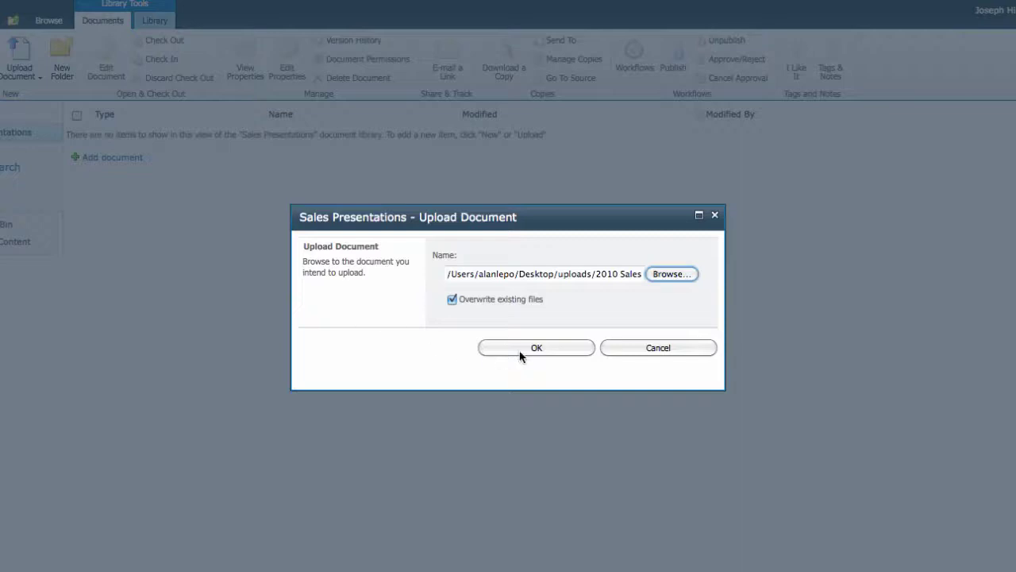
{"action": "left_click", "coordinate": [545, 356]}
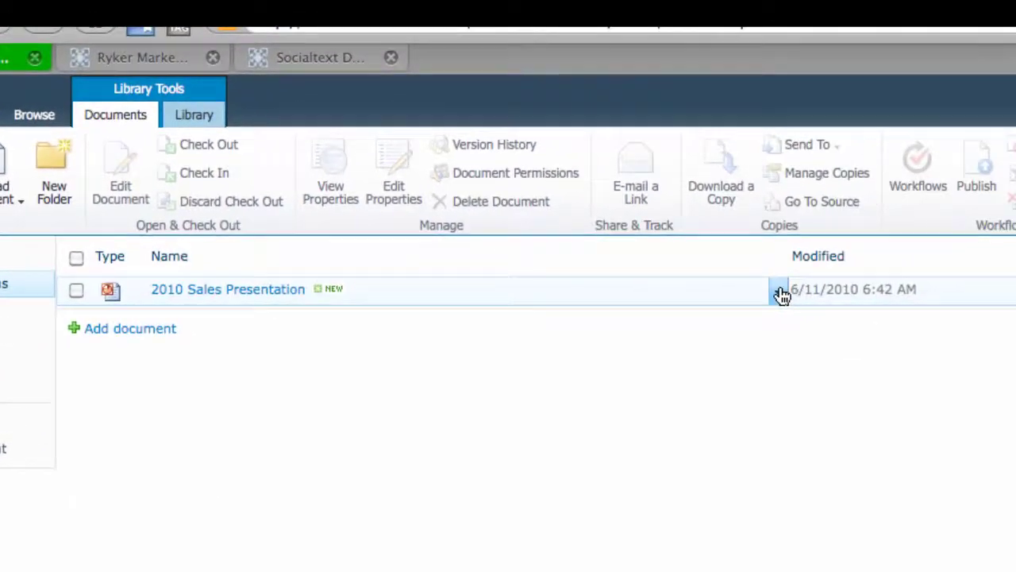
Review the options available for the 2010 Sales Presentation document, and open the Signals page by way of the Marketing home page
{"action": "left_click", "coordinate": [778, 293]}
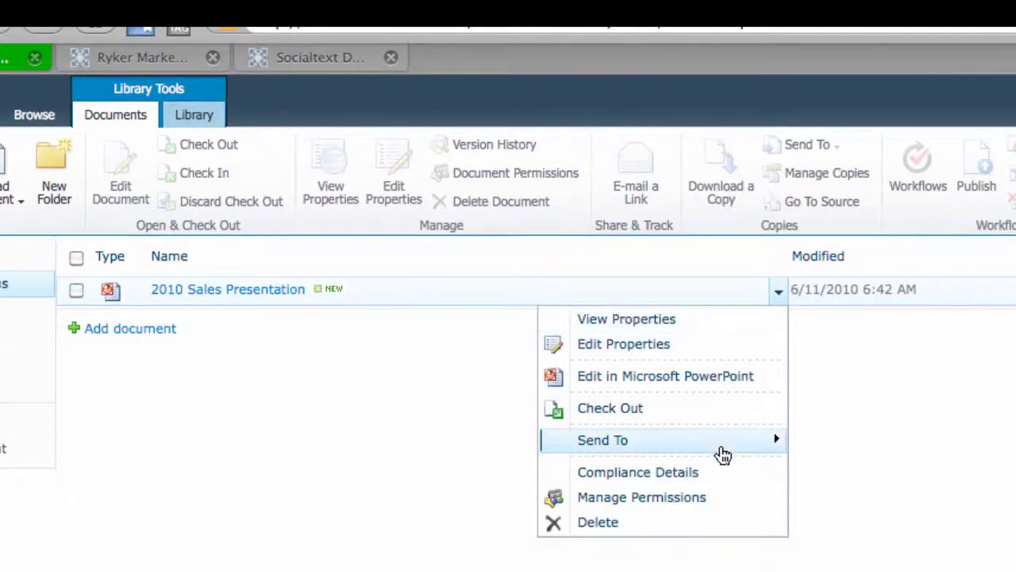
{"action": "left_click", "coordinate": [347, 470]}
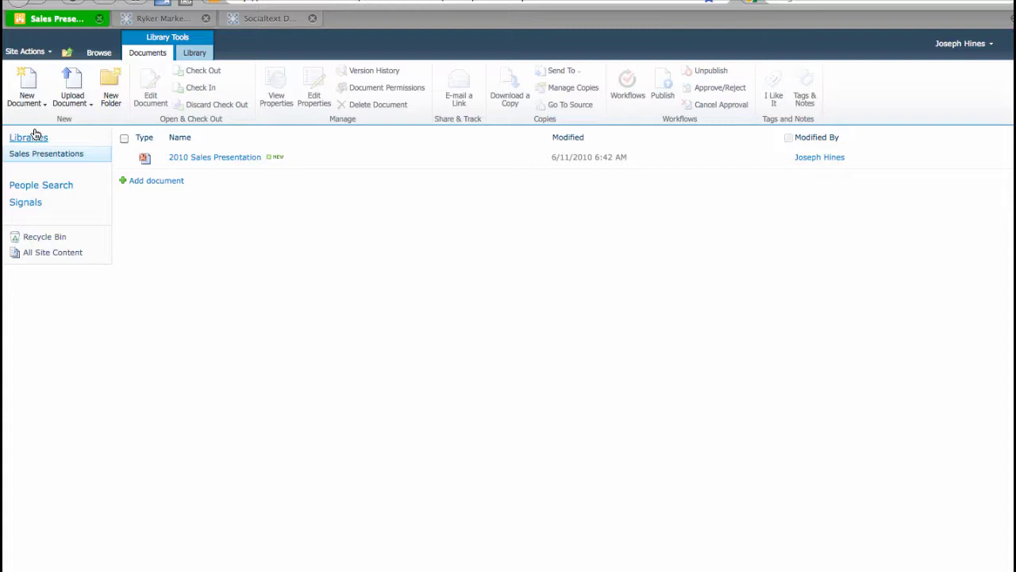
{"action": "left_click", "coordinate": [68, 54]}
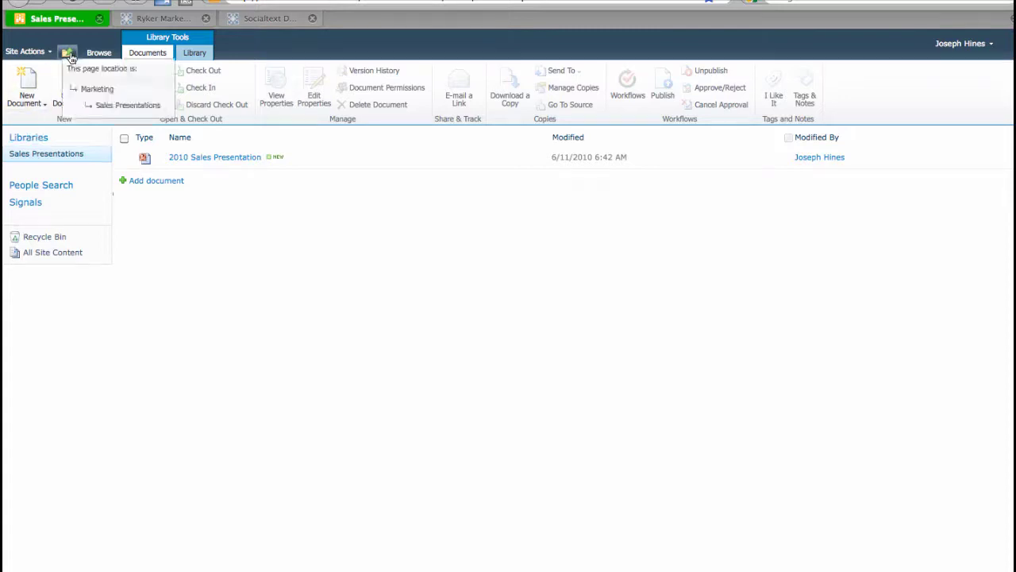
{"action": "left_click", "coordinate": [88, 90]}
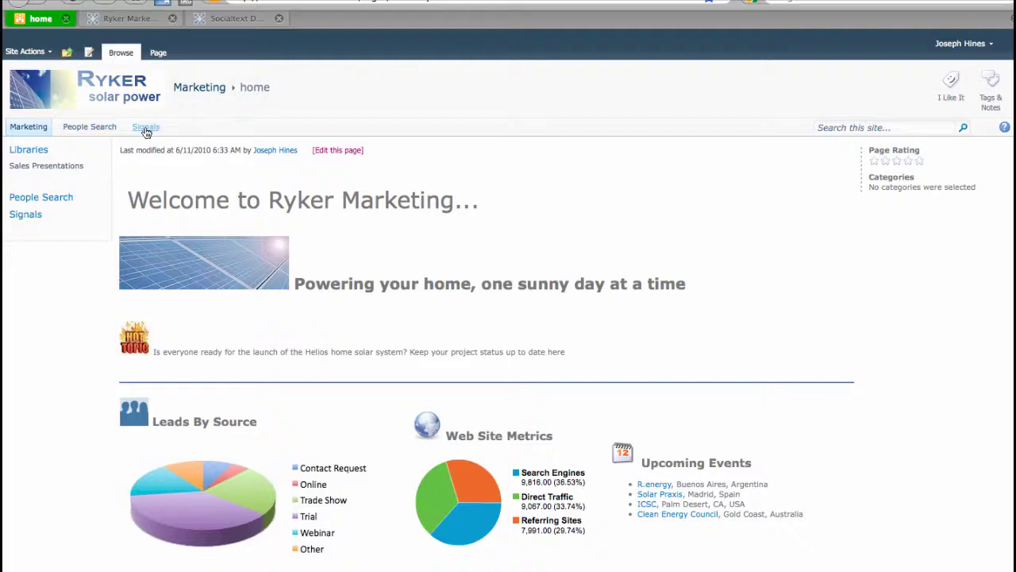
{"action": "left_click", "coordinate": [146, 127]}
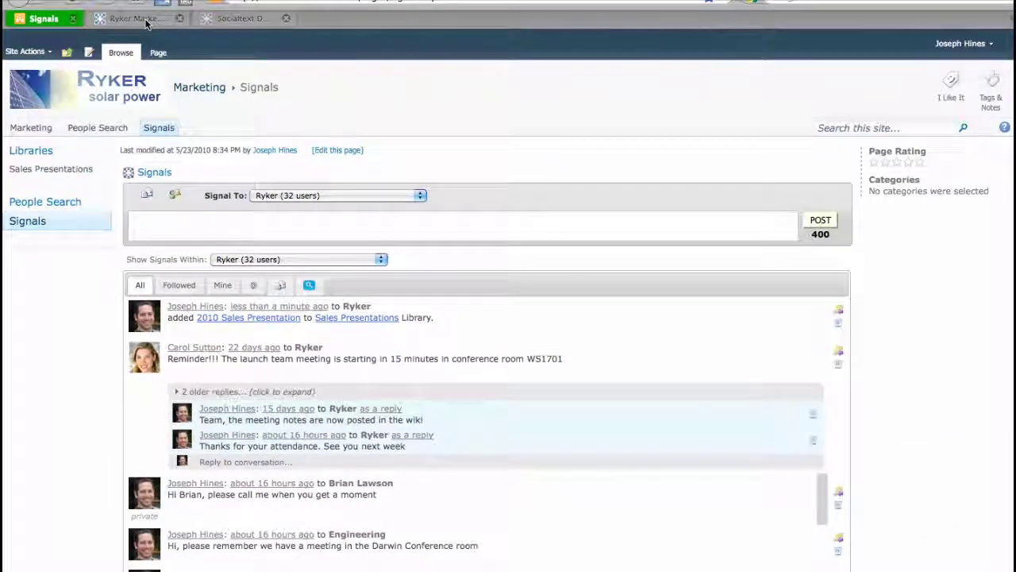
On the Socialtext dashboard, try the 2010 Sales Presentation link without opening the file, and follow the Sales Presentations library link in the same activity
{"action": "left_click", "coordinate": [135, 18]}
{"action": "mouse_move", "coordinate": [146, 89]}
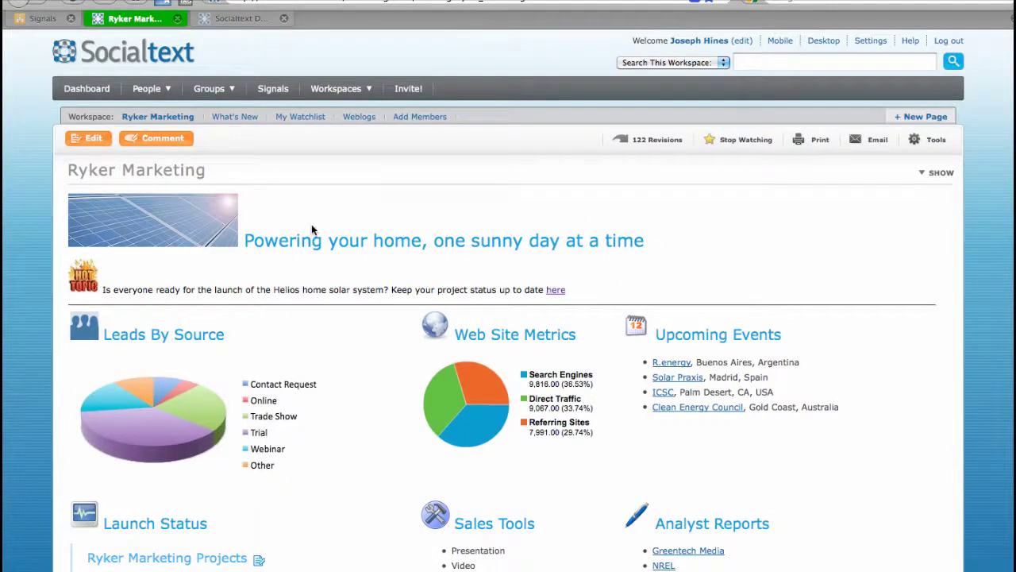
{"action": "left_click", "coordinate": [87, 90]}
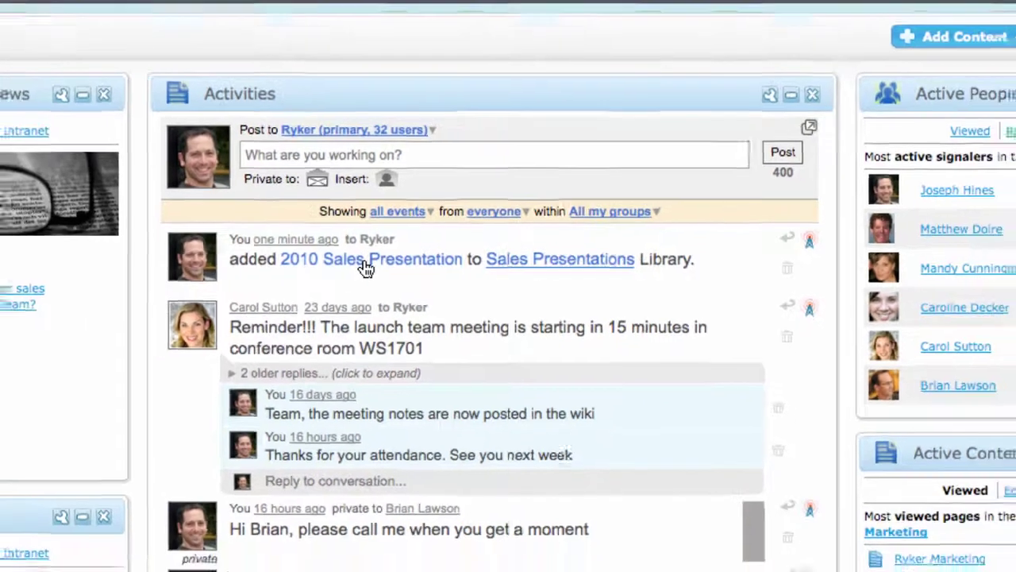
{"action": "left_click", "coordinate": [349, 258]}
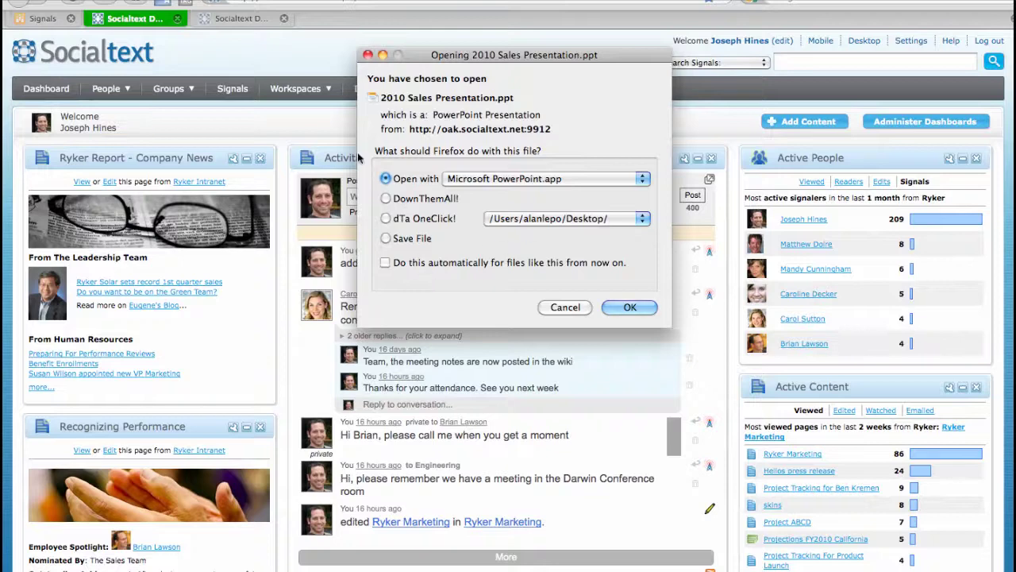
{"action": "left_click", "coordinate": [564, 307]}
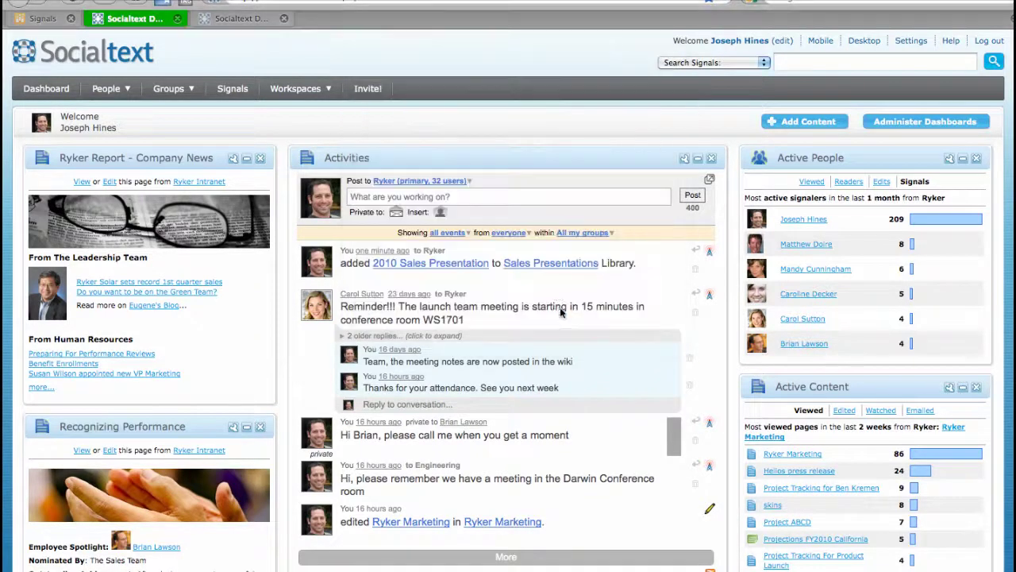
{"action": "left_click", "coordinate": [536, 268]}
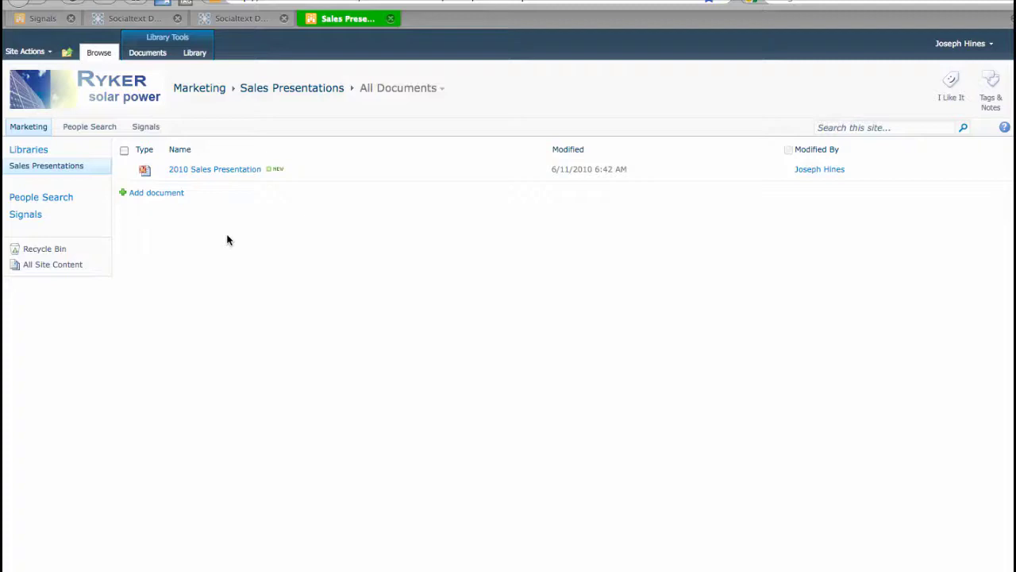
Return to the Marketing home page and open the site's Signals page
{"action": "left_click", "coordinate": [28, 127]}
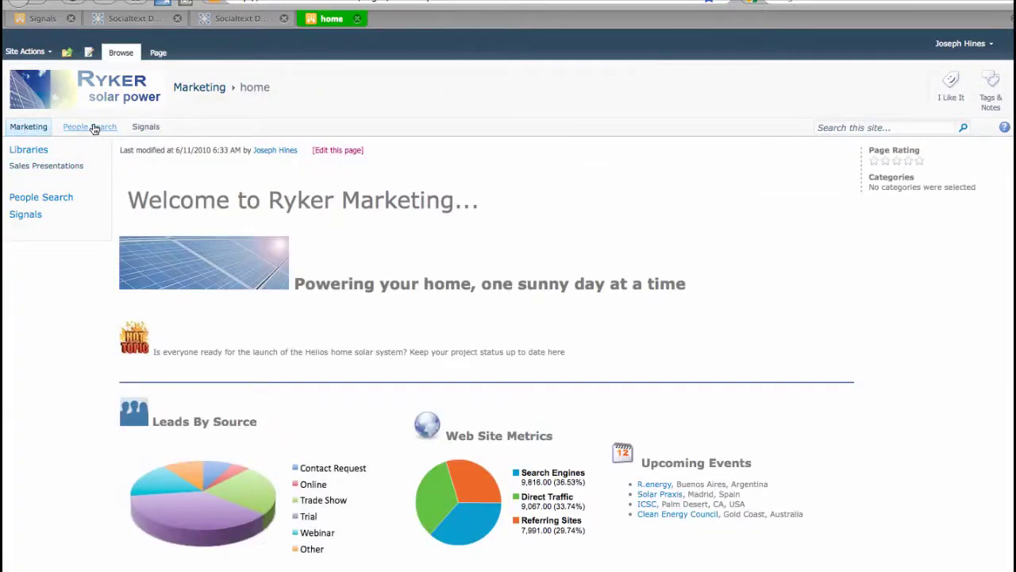
{"action": "left_click", "coordinate": [148, 132]}
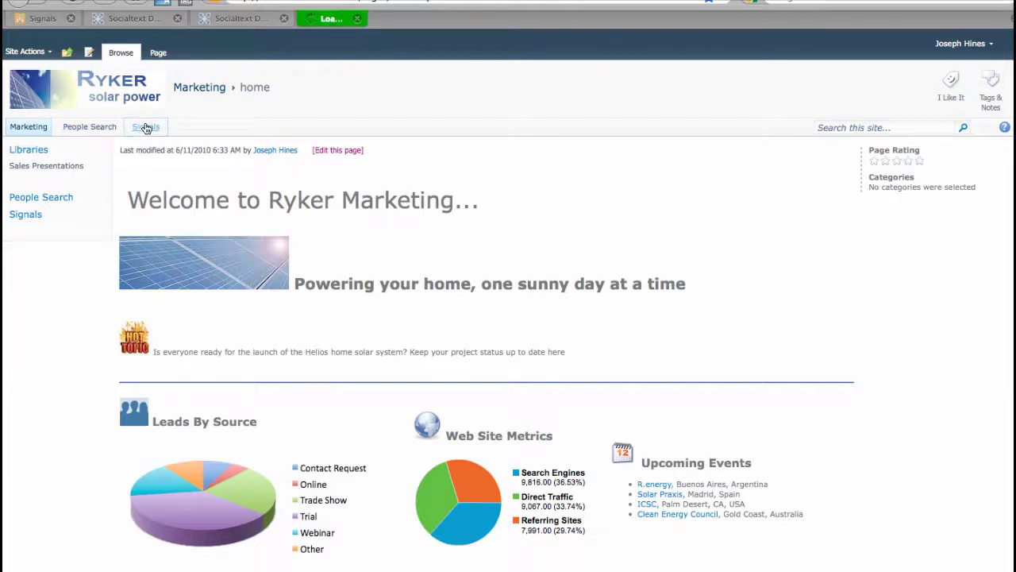